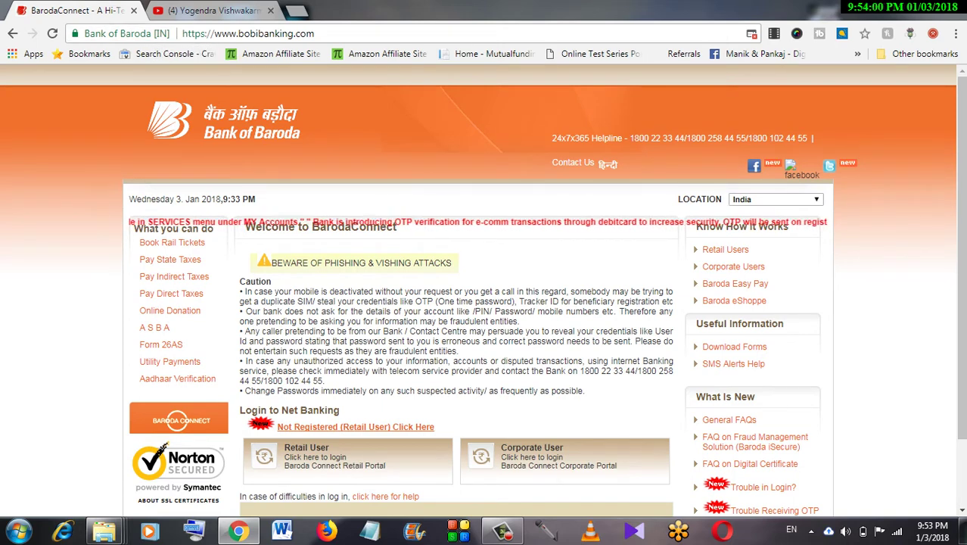
Open Aadhaar Verification from the bobibanking.com home page and acknowledge the attention notice.
left_click_drag(181, 33, 315, 33)
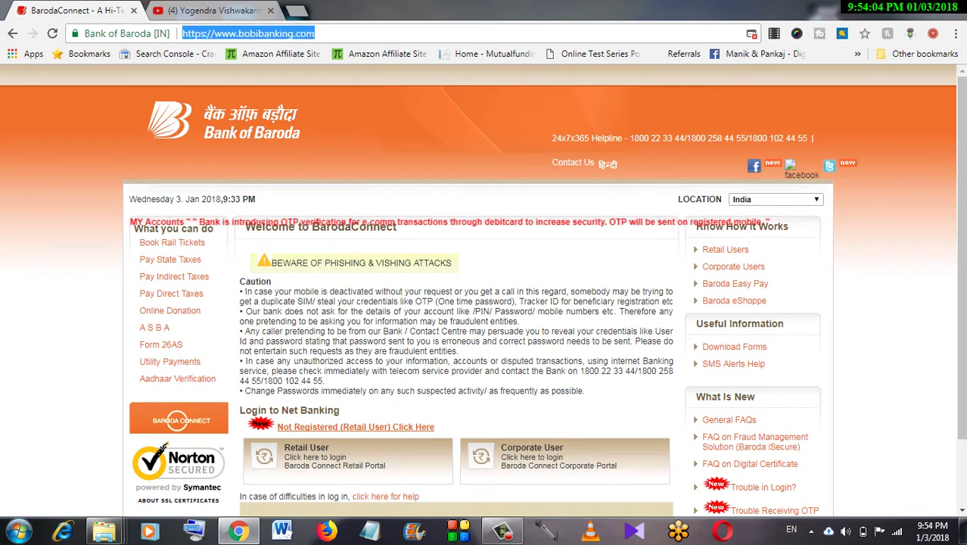
key("Tab")
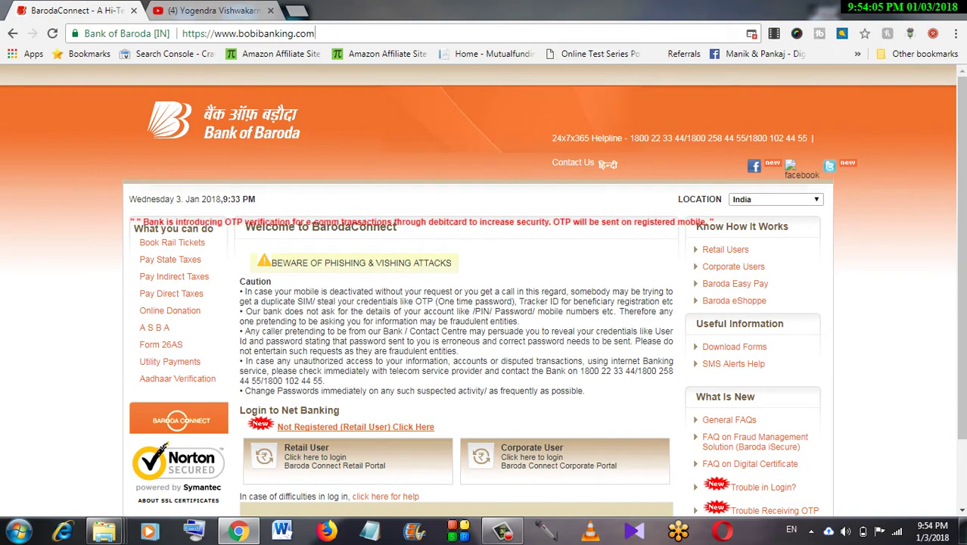
key("Tab")
key("Tab")
key("Tab")
key("Tab")
key("Tab")
key("Tab")
key("Tab")
key("Tab")
key("Tab")
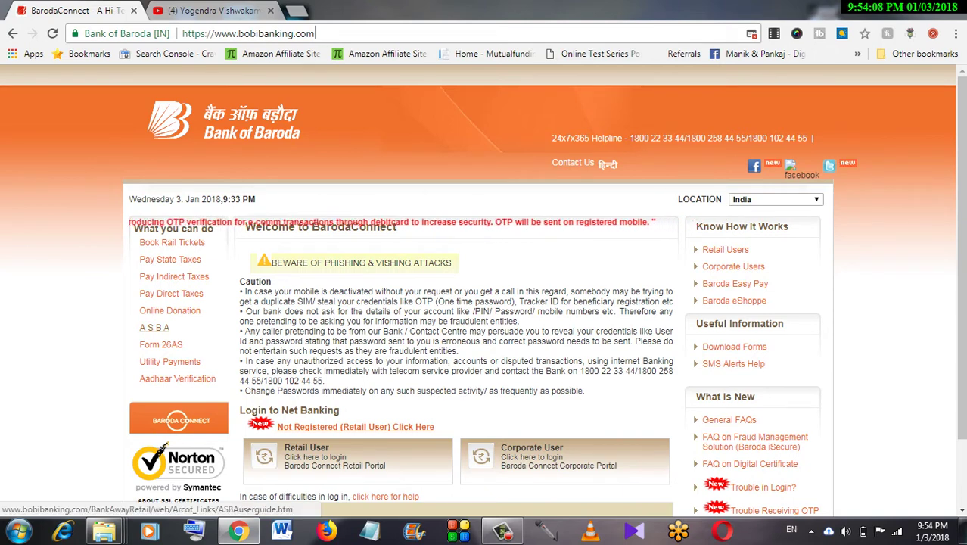
key("Return")
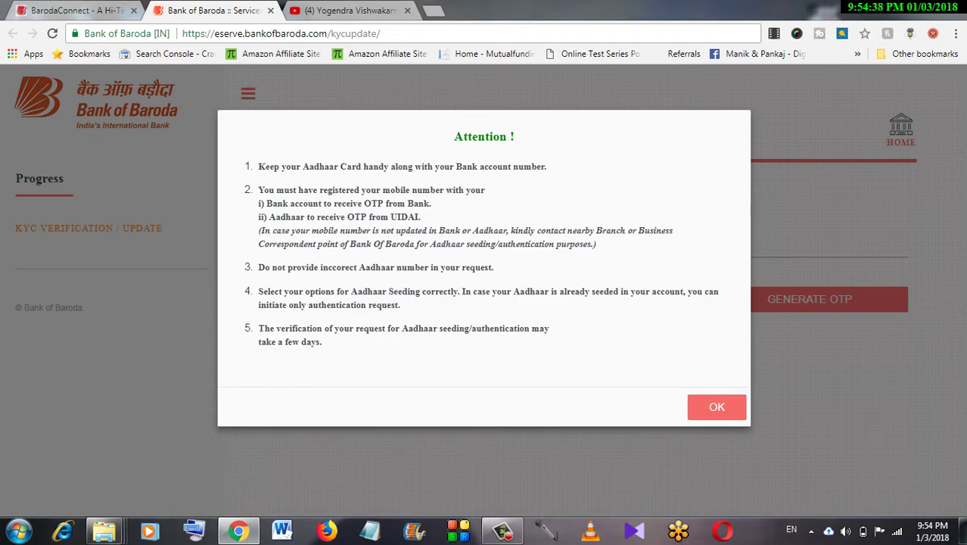
key("Return")
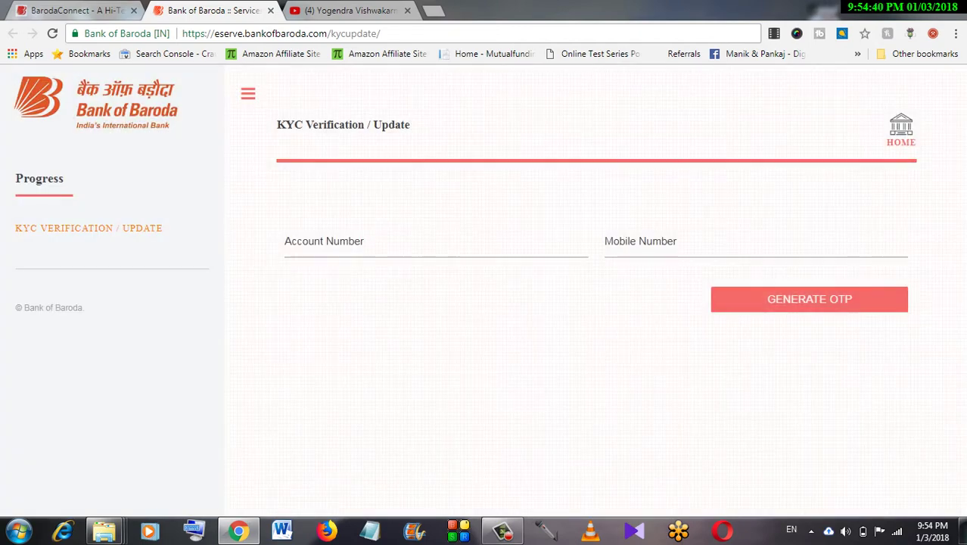
Compare the BarodaConnect home page with the KYC Verification / Update page and examine its Account Number and Mobile Number fields.
key("ctrl+shift+Tab")
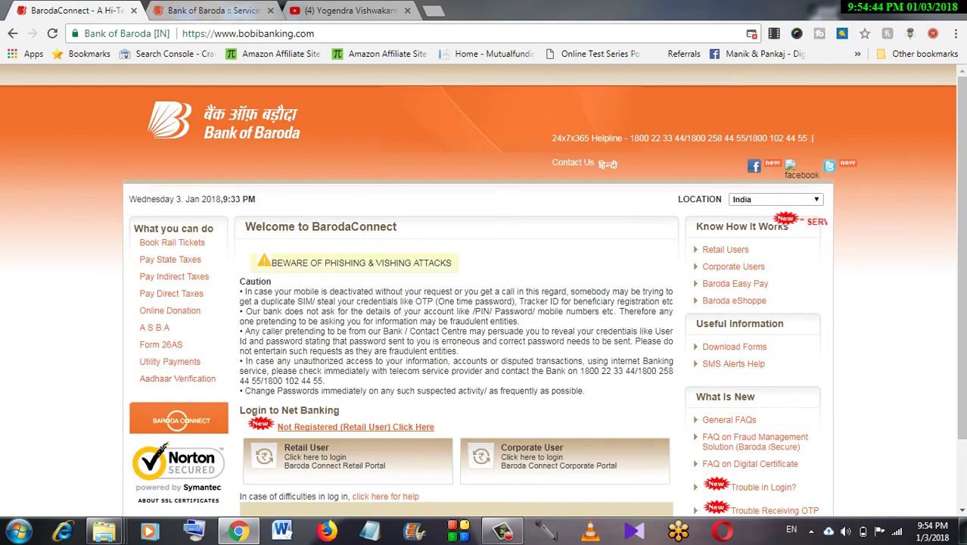
key("ctrl+Tab")
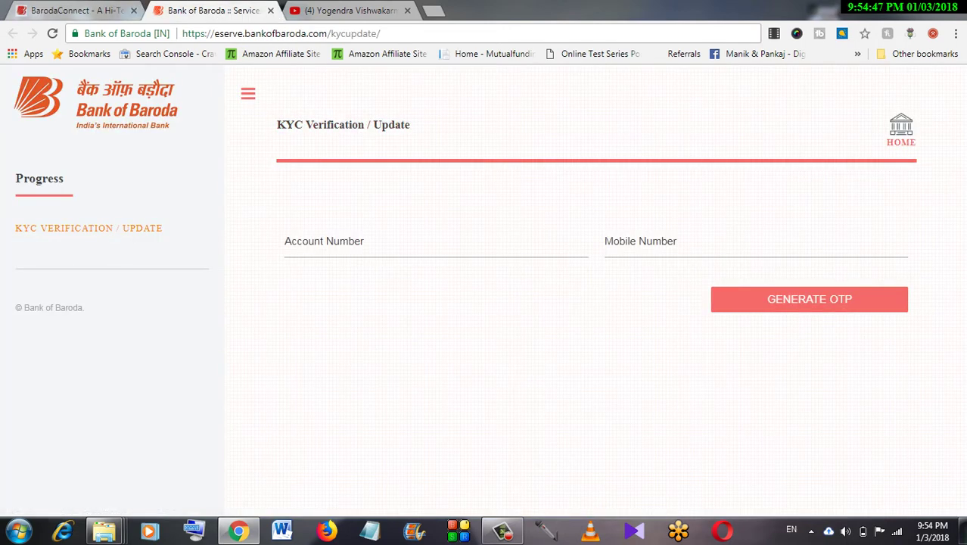
left_click(337, 244)
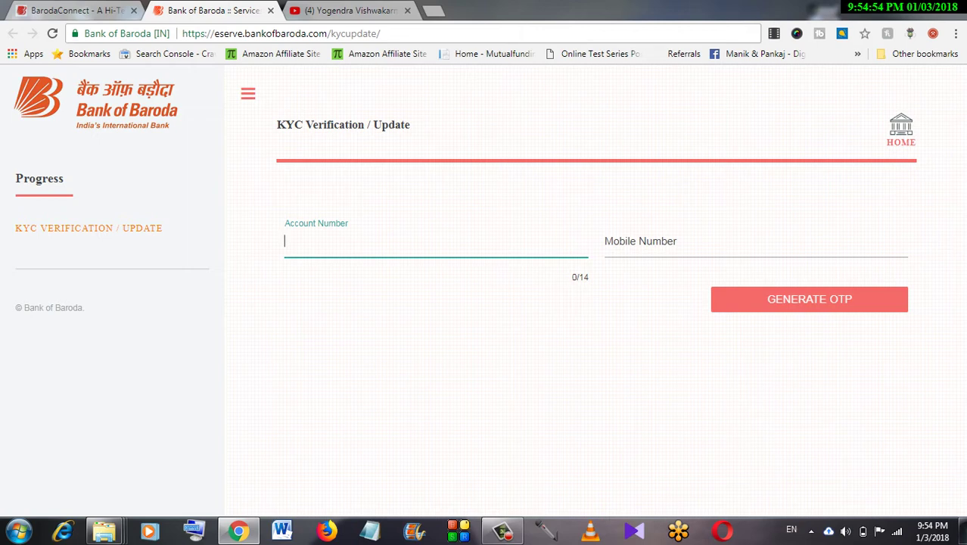
left_click(756, 243)
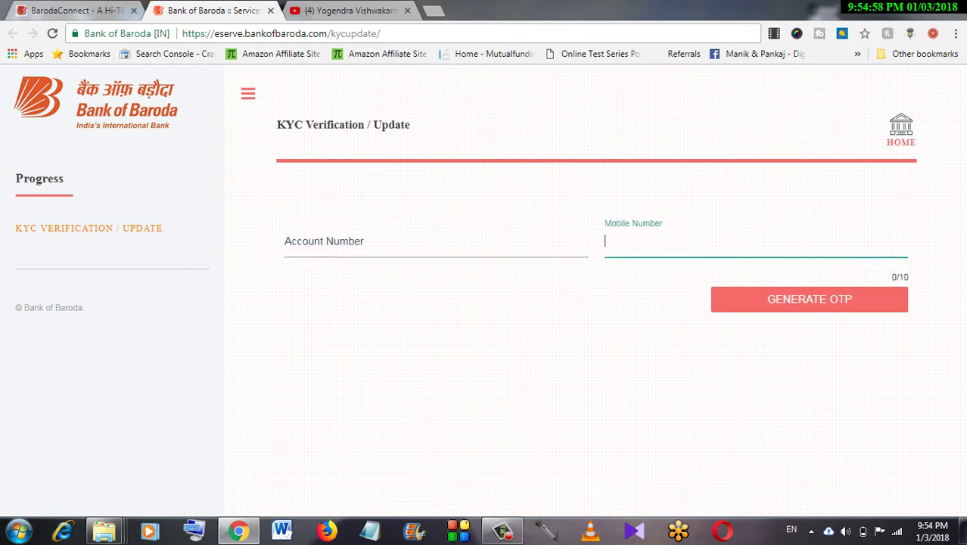
Open the BOB folder on the desktop in a maximized window and view the bobad image of the Aadhaar seeding form.
key("super+d")
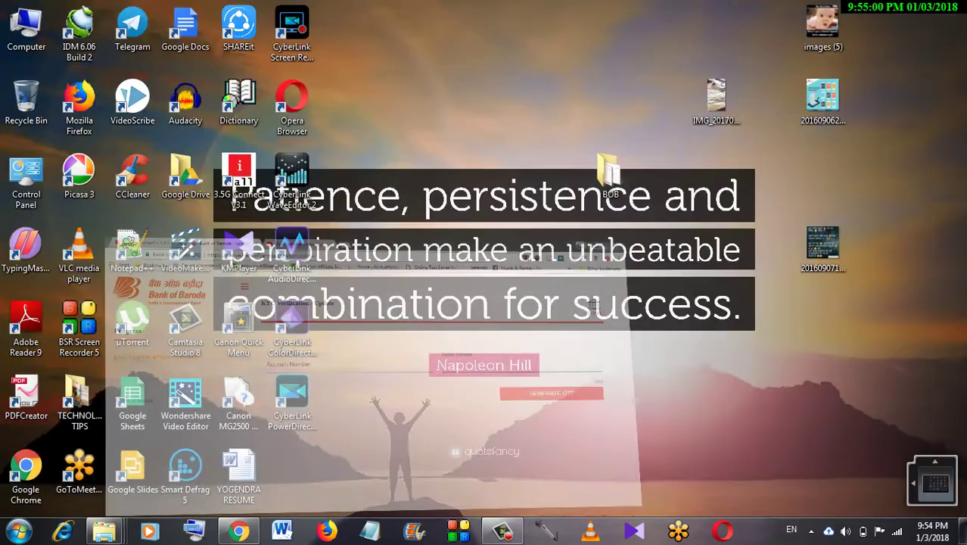
double_click(610, 175)
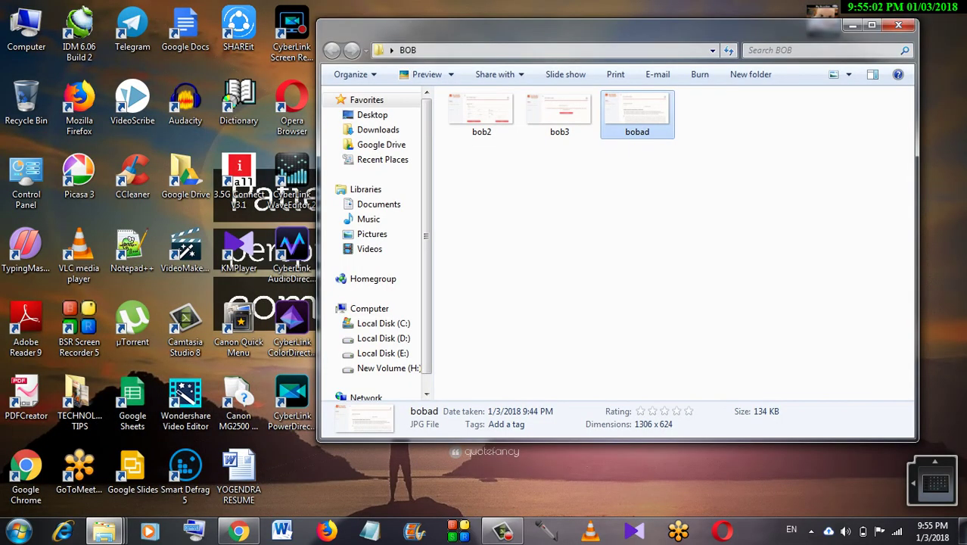
left_click(872, 25)
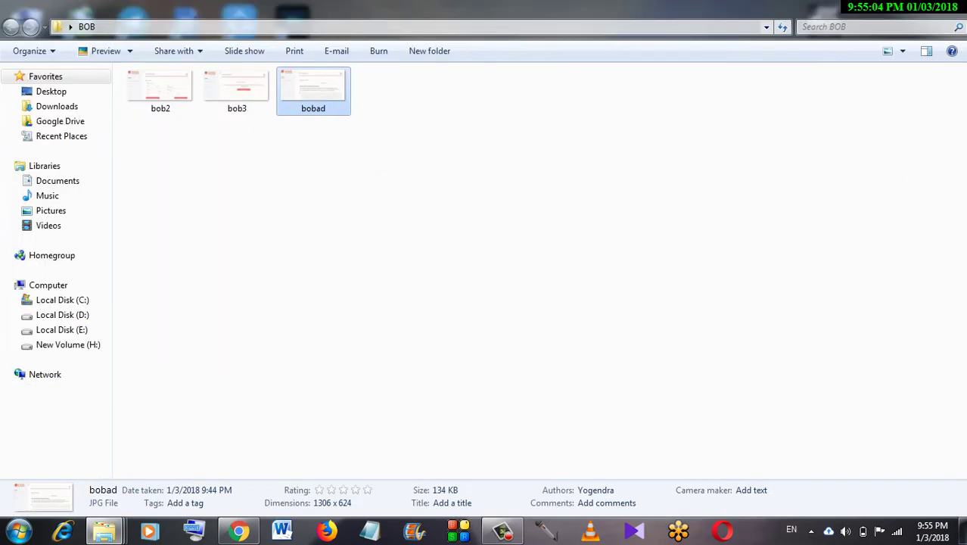
key("Return")
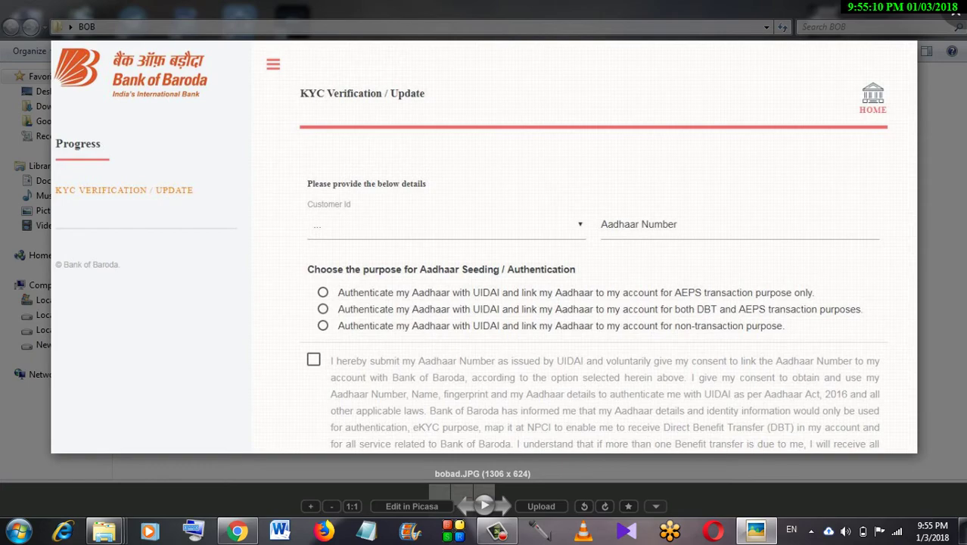
scroll(483, 247, "up", 2)
scroll(484, 248, "down", 2)
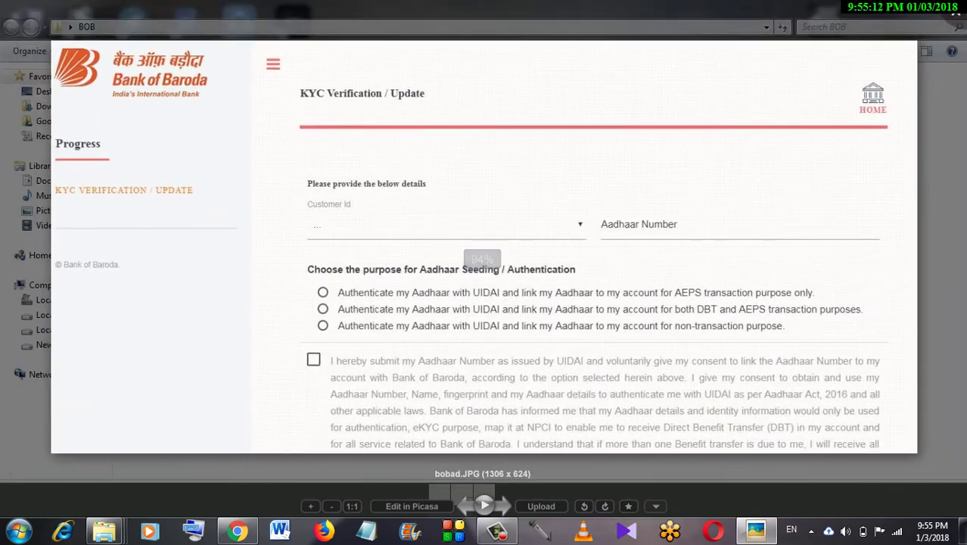
scroll(483, 247, "up", 2)
scroll(484, 248, "down", 2)
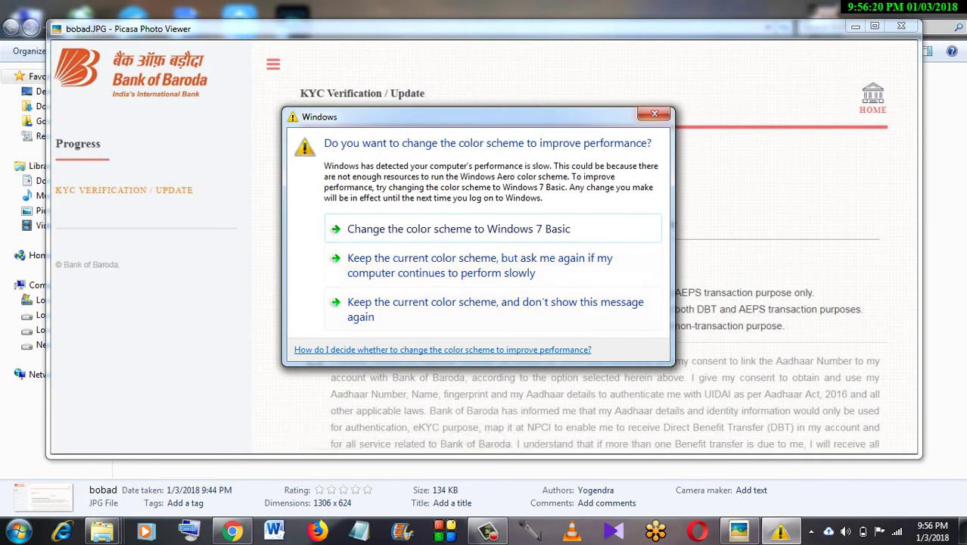
Keep the current Windows color scheme without showing the message again, and finish viewing the bobad image in full screen.
left_click(454, 303)
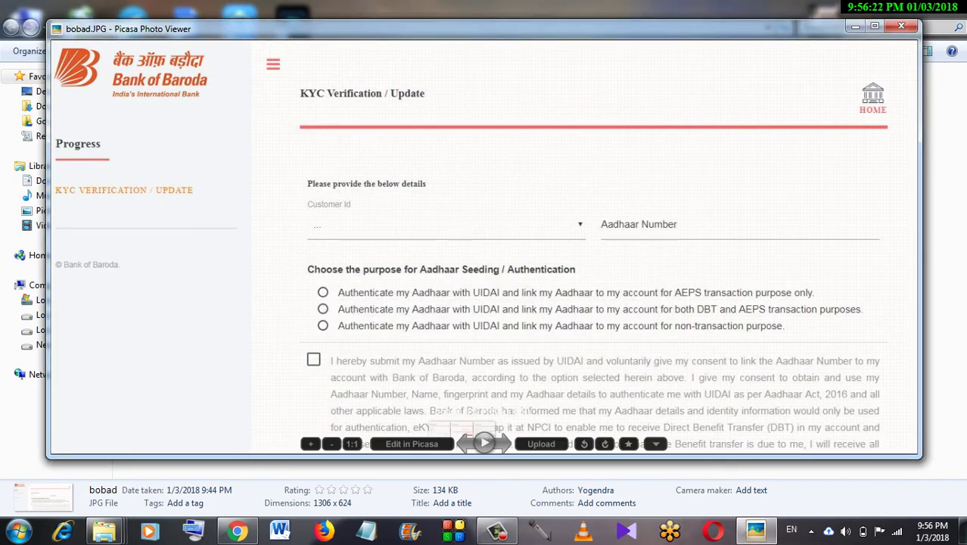
left_click(874, 26)
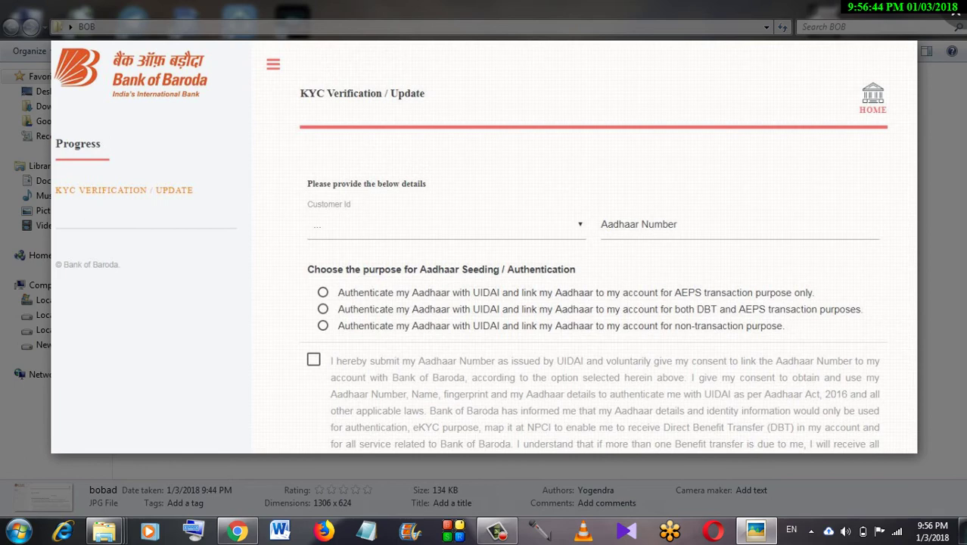
left_click(955, 13)
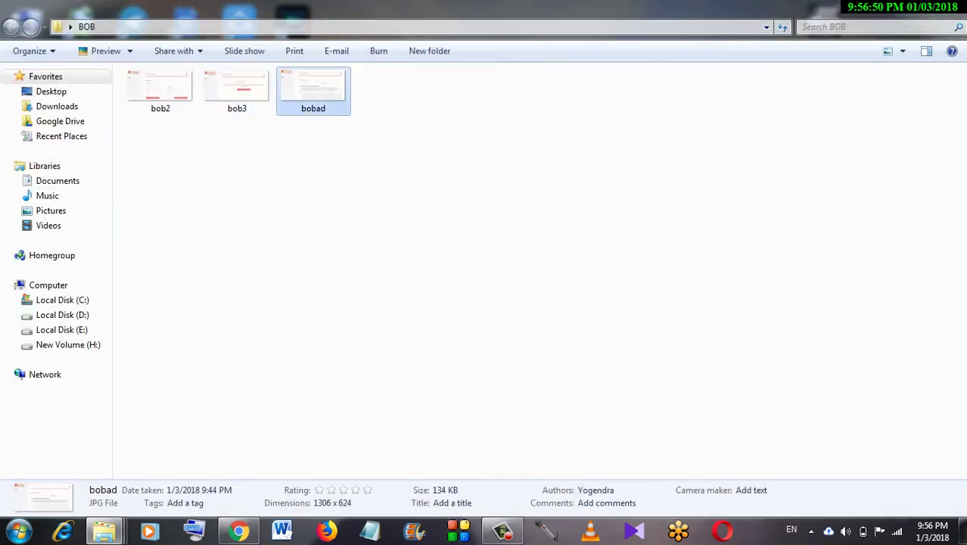
View the bob2 image of the UIDAI details and the bob3 image of the submitted request, and close the viewer.
double_click(160, 89)
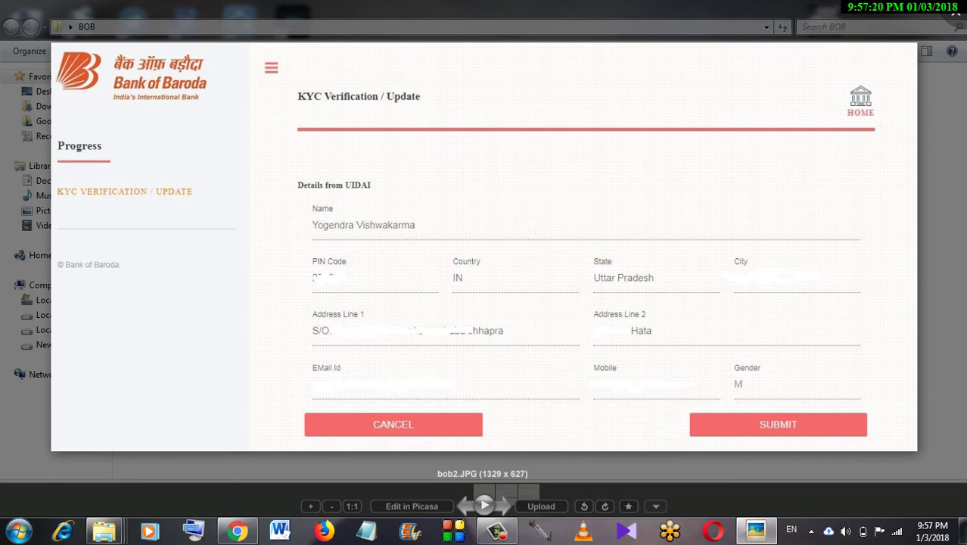
key("Escape")
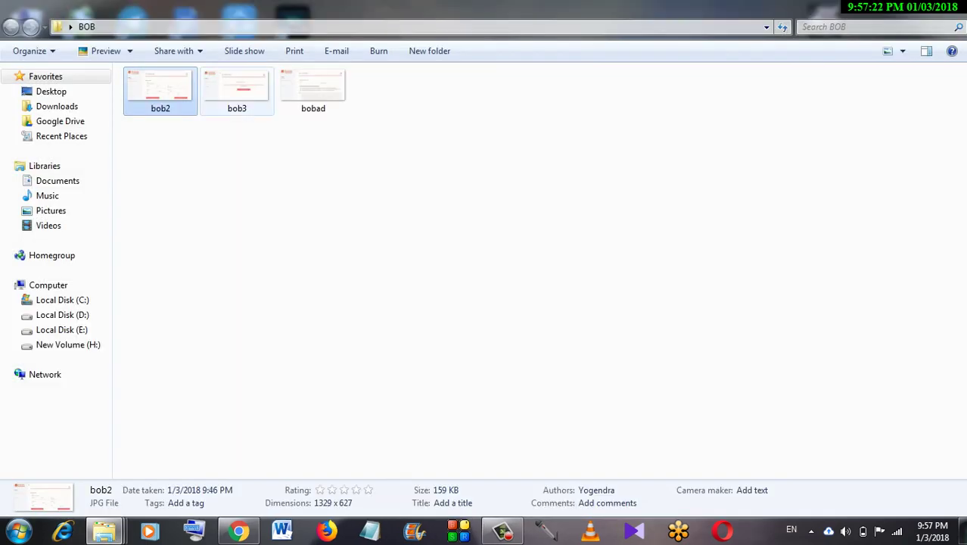
double_click(237, 89)
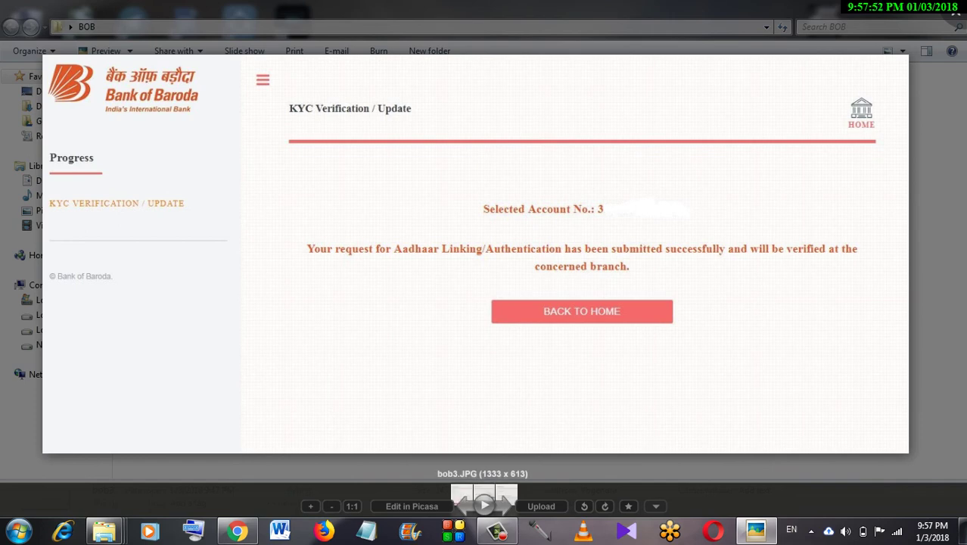
key("Left")
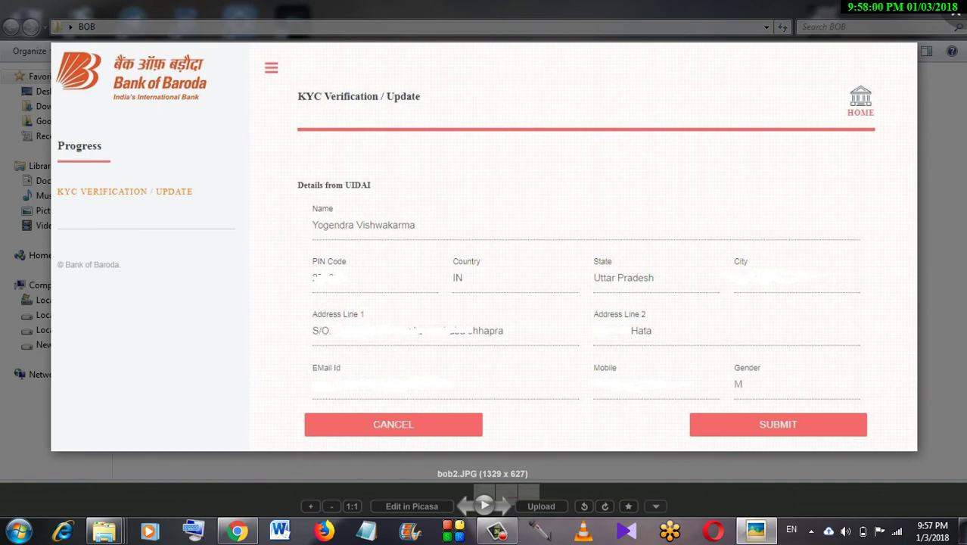
left_click(955, 14)
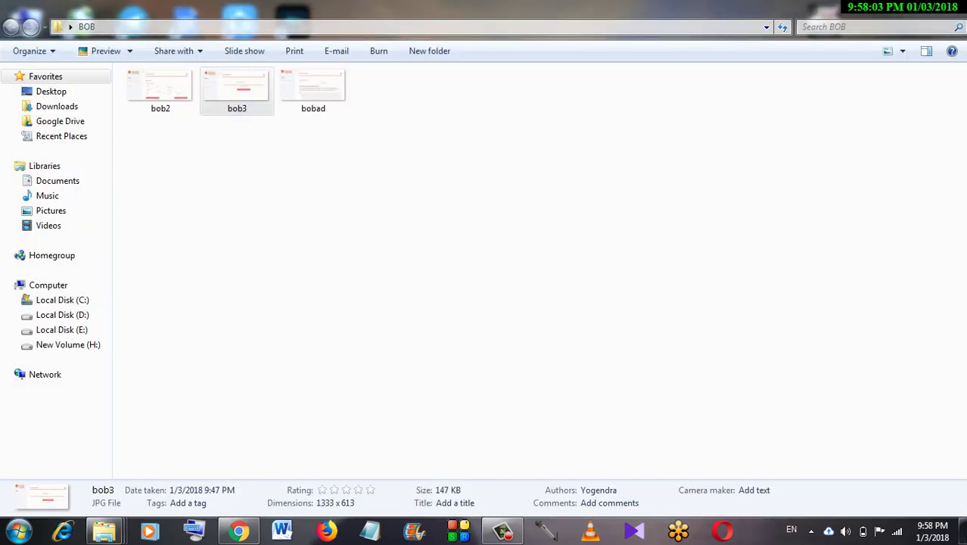
Switch back to Chrome and show the already open YouTube channel page.
key("super+d")
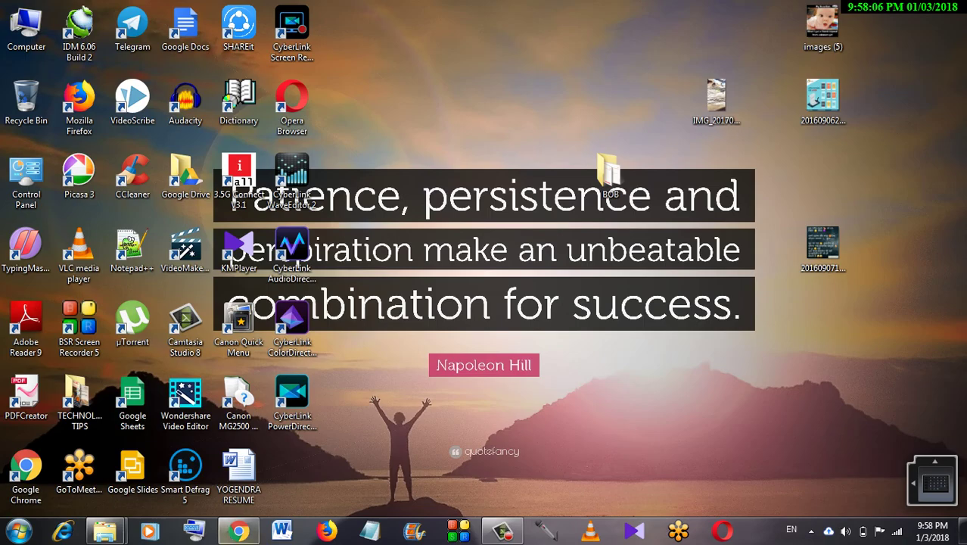
left_click(239, 531)
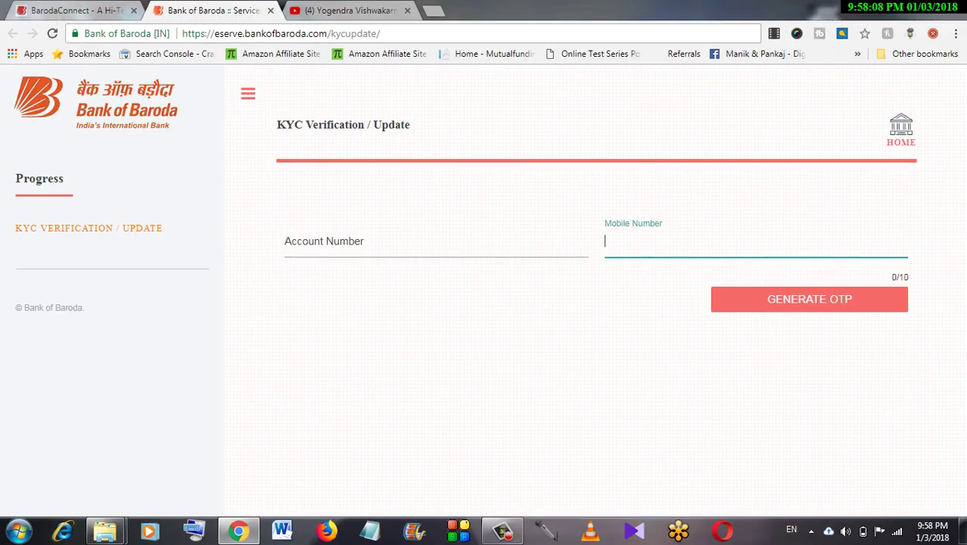
left_click(348, 11)
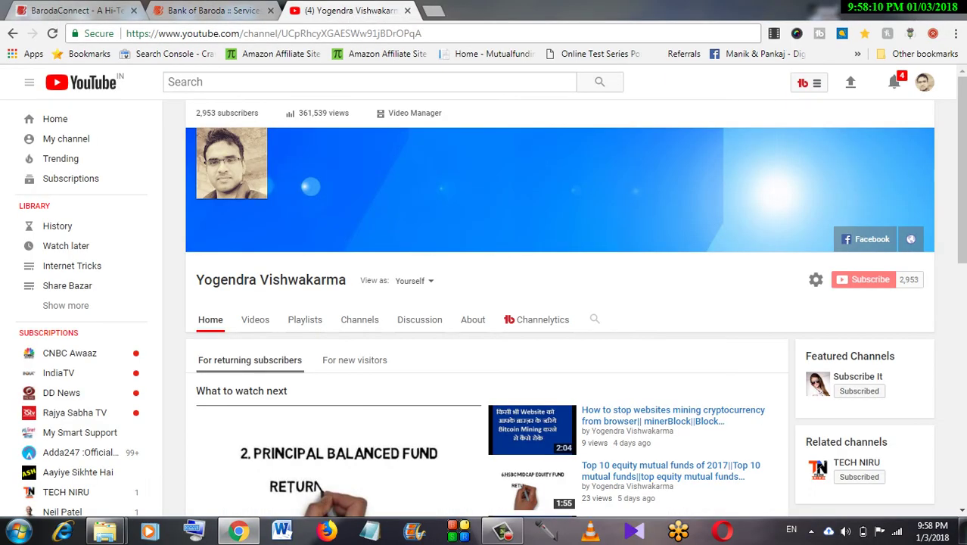